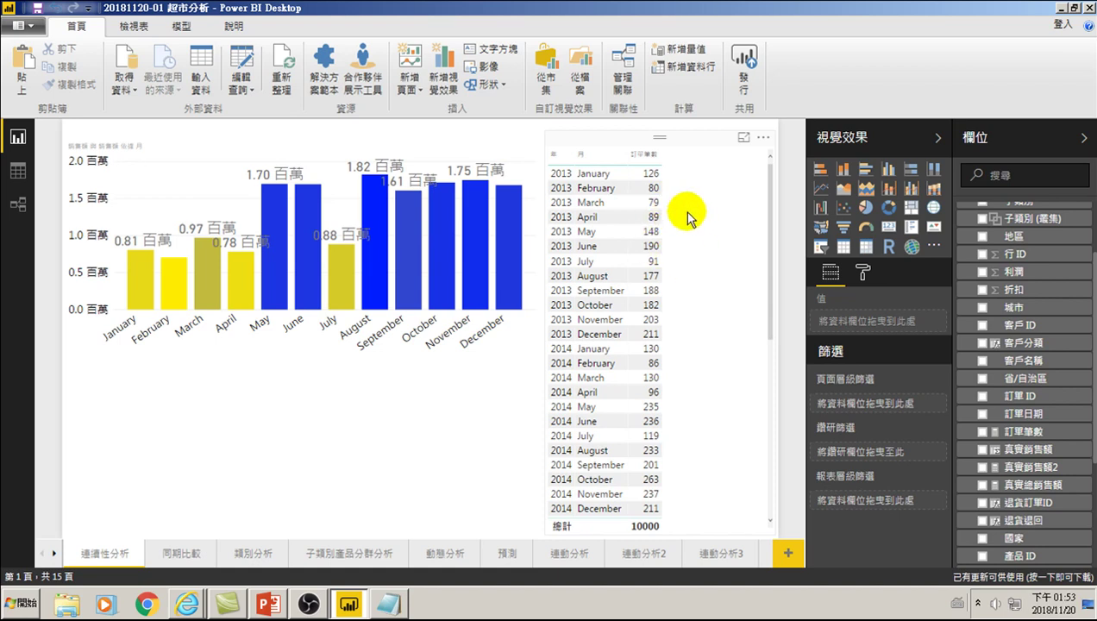
Paste a copy of the order-count table and fit it beneath the month sales chart.
{"action": "left_click", "coordinate": [608, 137]}
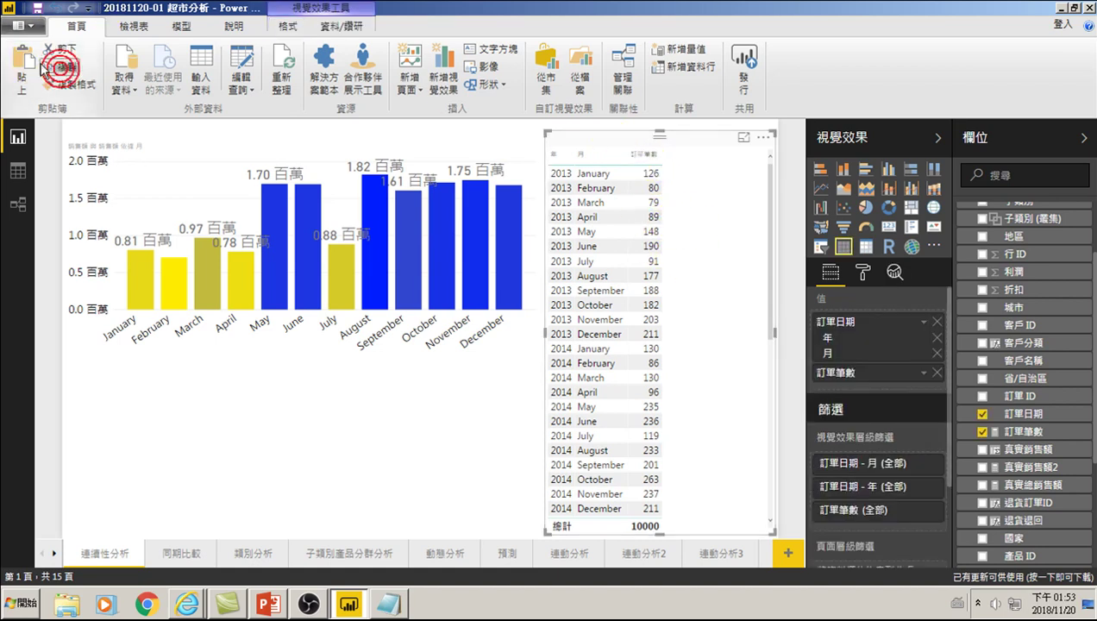
{"action": "left_click", "coordinate": [152, 433]}
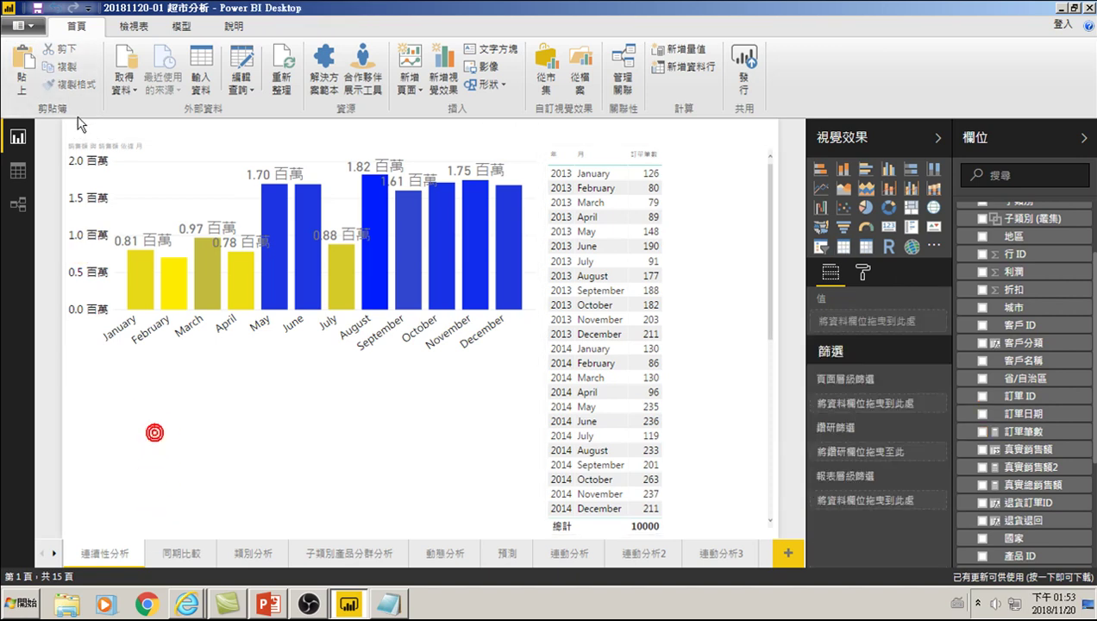
{"action": "left_click", "coordinate": [26, 62]}
{"action": "left_click_drag", "start_coordinate": [641, 140], "coordinate": [125, 319]}
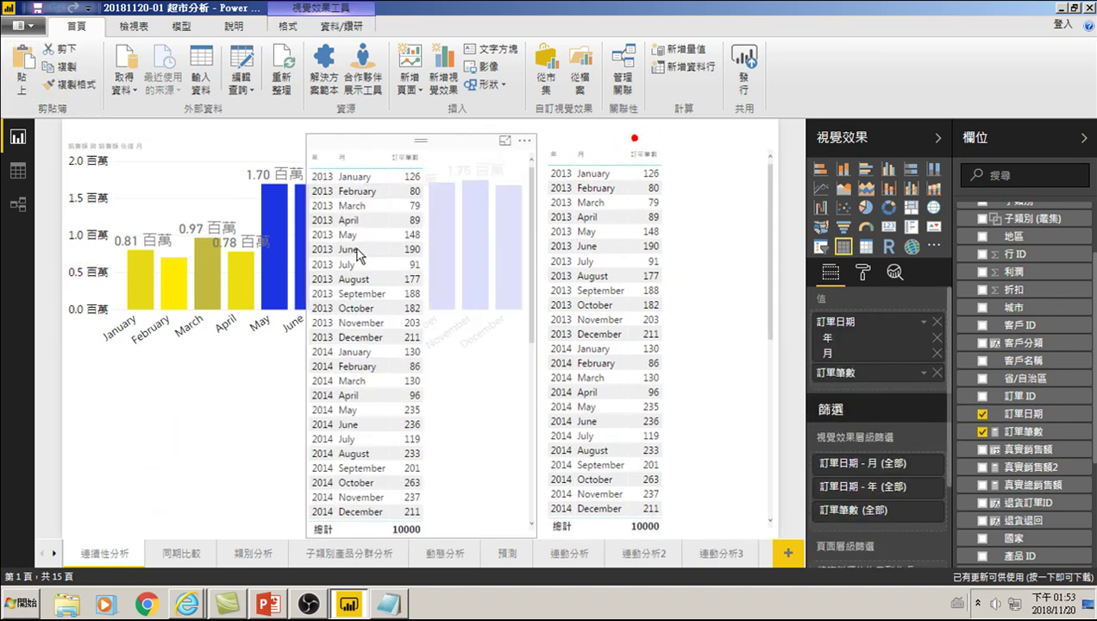
{"action": "mouse_move", "coordinate": [292, 136]}
{"action": "left_mouse_down"}
{"action": "mouse_move", "coordinate": [444, 403]}
{"action": "mouse_move", "coordinate": [508, 364]}
{"action": "left_mouse_up"}
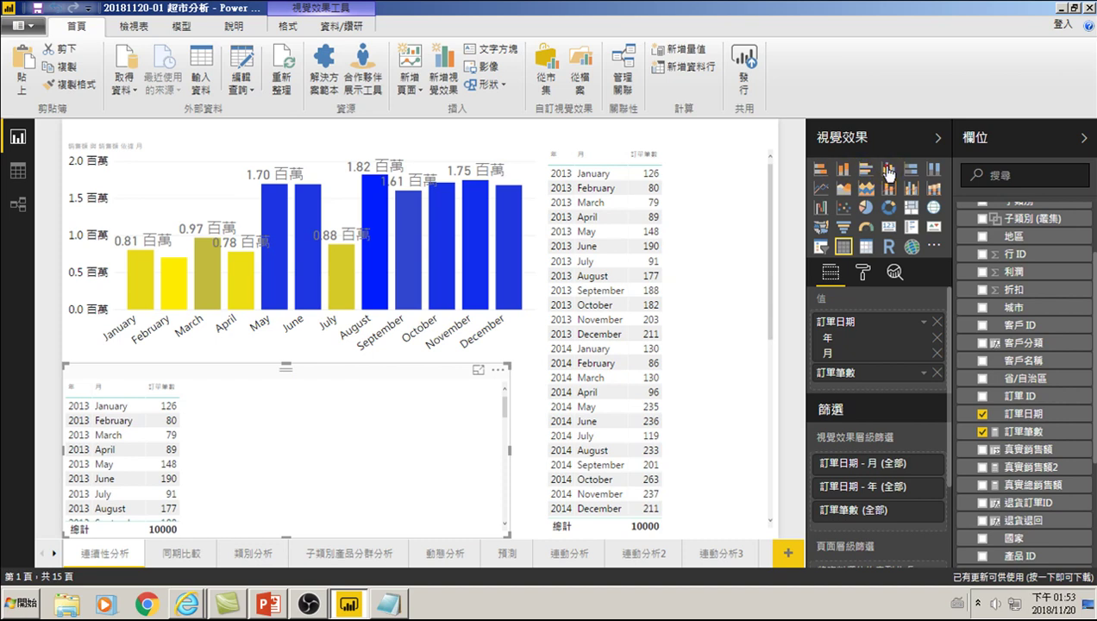
Convert the copied table into a clustered column chart with data labels switched on.
{"action": "left_click", "coordinate": [888, 173]}
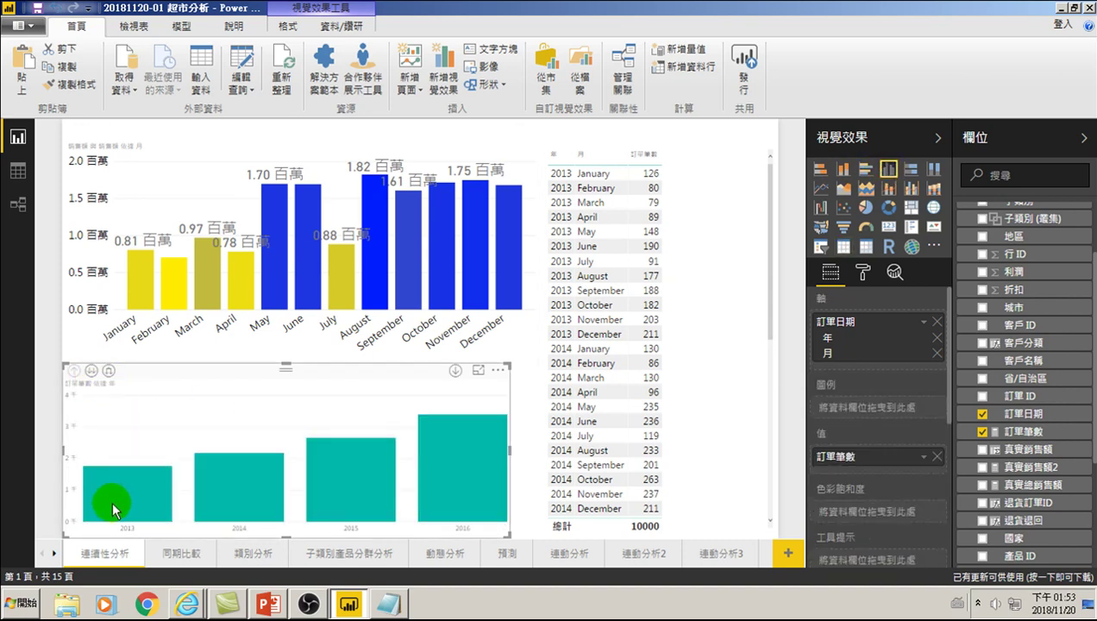
{"action": "left_click", "coordinate": [863, 273]}
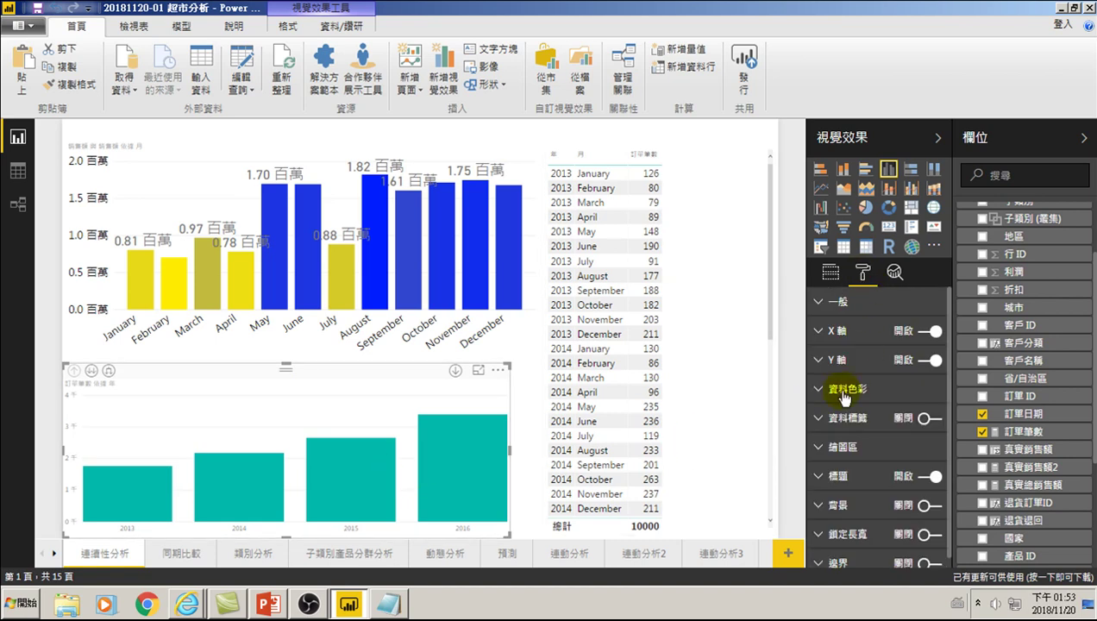
{"action": "left_click", "coordinate": [926, 418]}
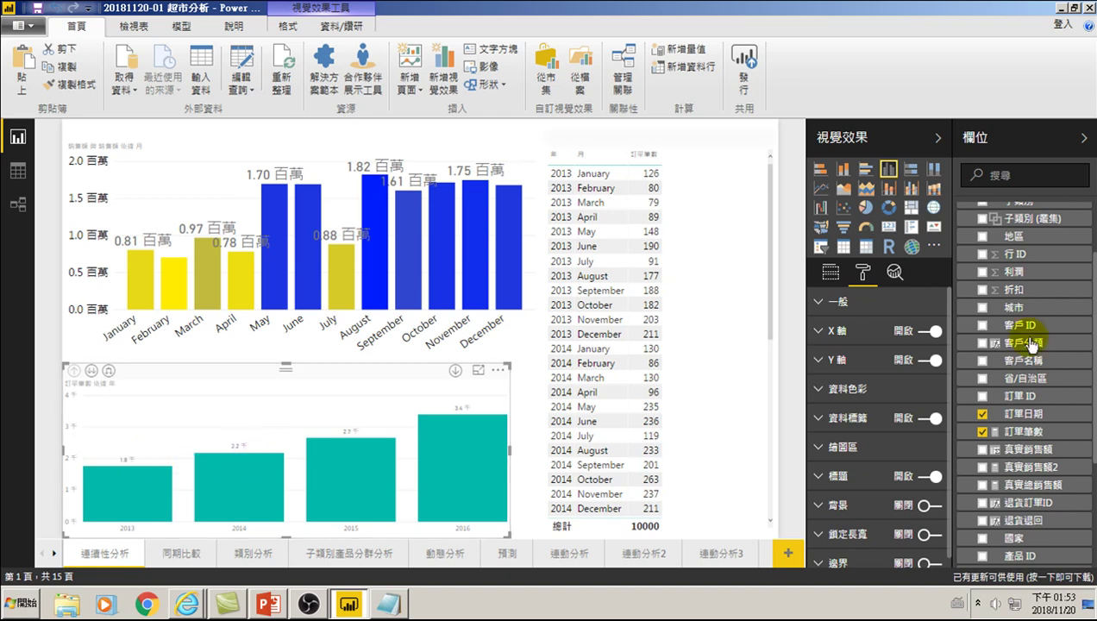
{"action": "left_click", "coordinate": [834, 418]}
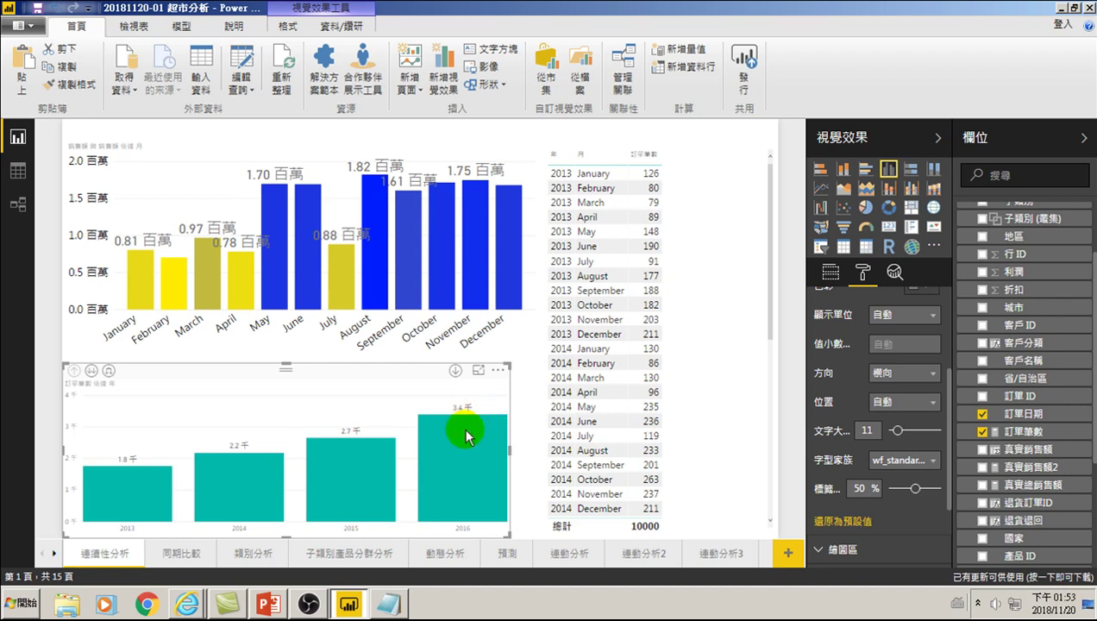
Drill the column chart down from years to months, January through December.
{"action": "left_click", "coordinate": [89, 373]}
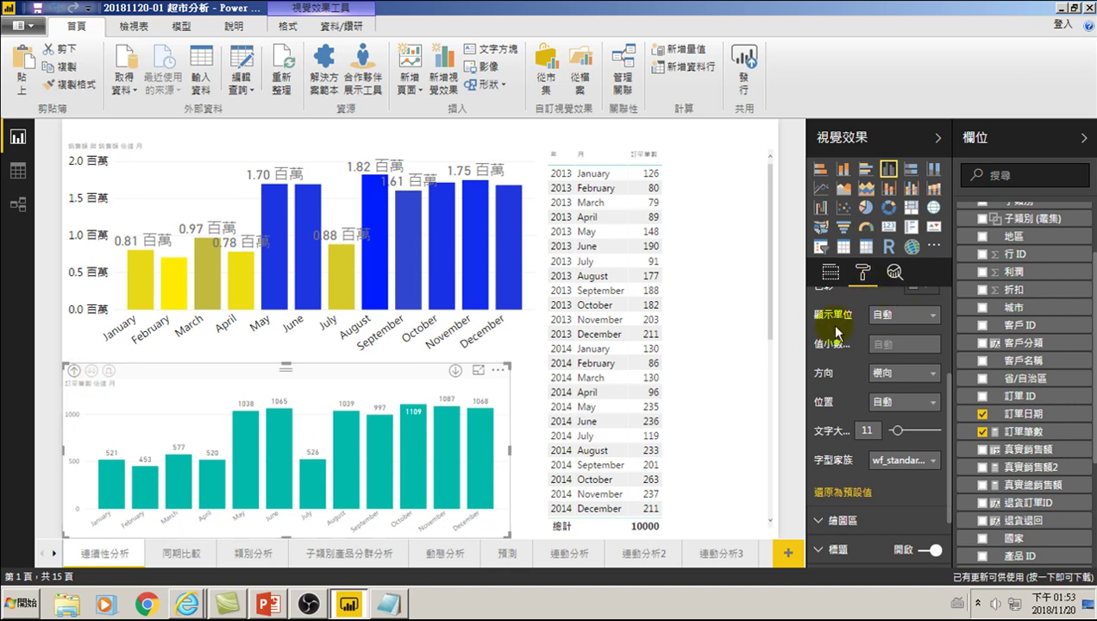
{"action": "scroll", "coordinate": [837, 328], "scroll_direction": "up", "scroll_amount": 3}
{"action": "left_click", "coordinate": [830, 273]}
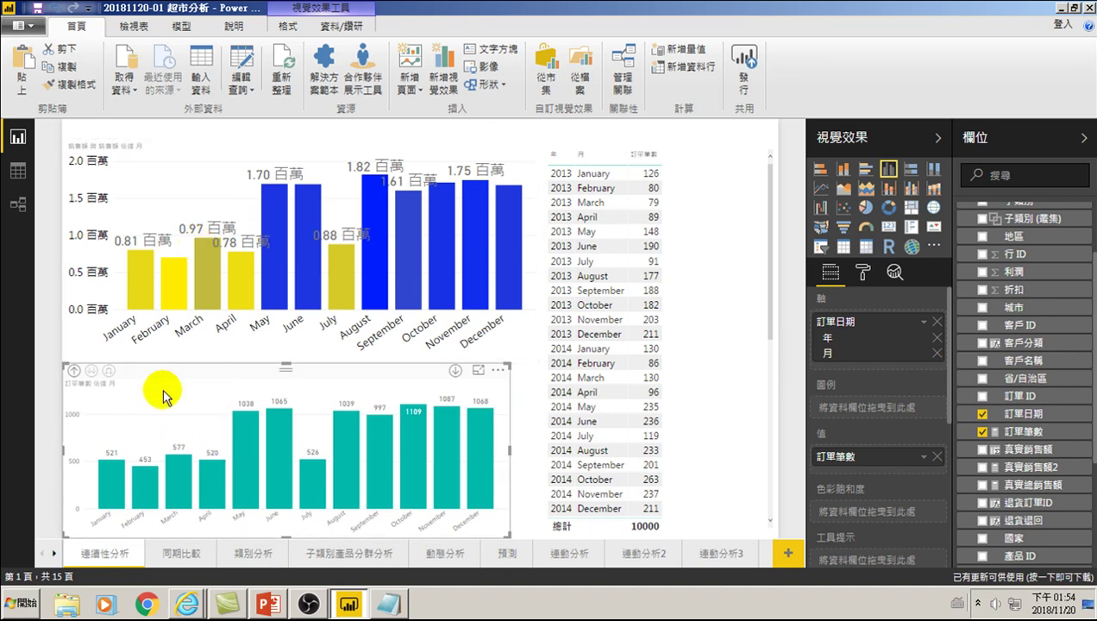
{"action": "mouse_move", "coordinate": [302, 233]}
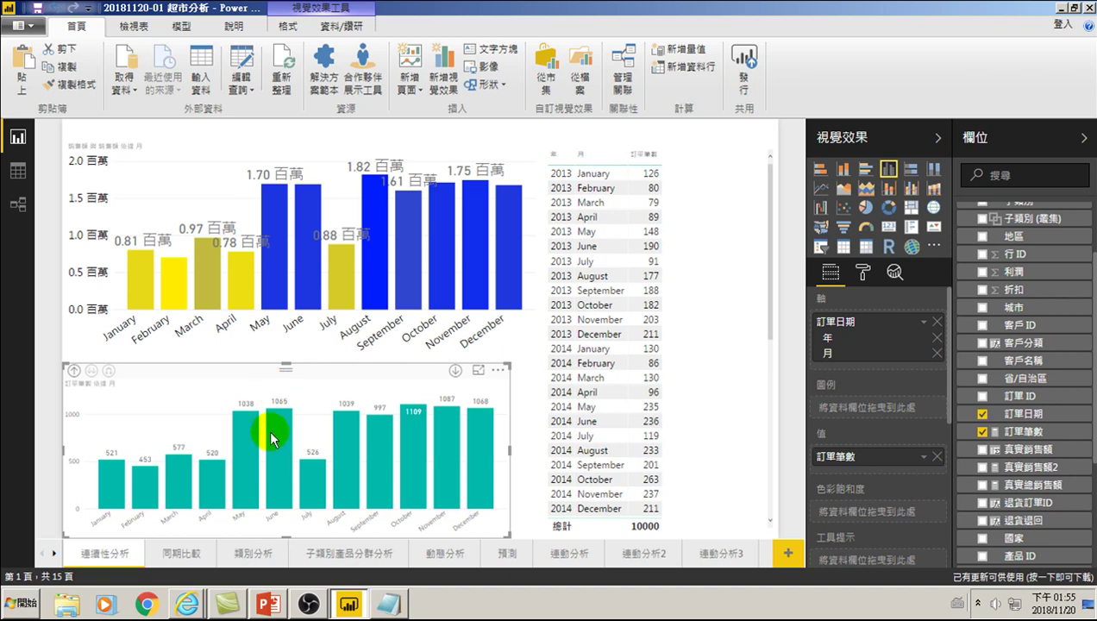
{"action": "mouse_move", "coordinate": [351, 154]}
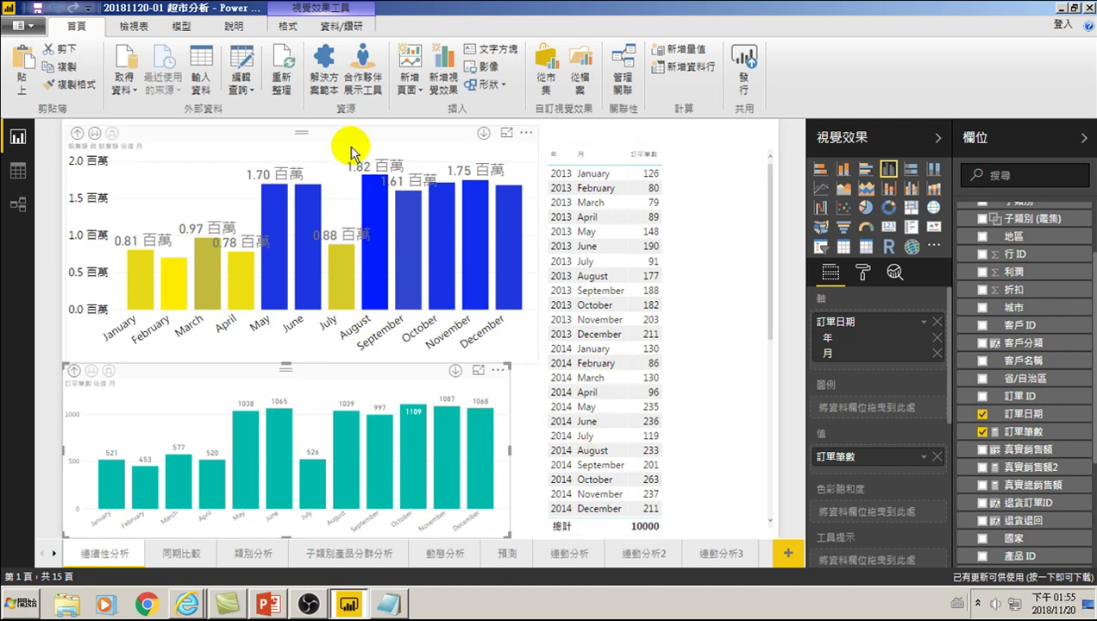
Narrow the month sales chart and nudge the order-count table slightly left.
{"action": "left_click", "coordinate": [350, 138]}
{"action": "mouse_move", "coordinate": [535, 249]}
{"action": "left_mouse_down"}
{"action": "mouse_move", "coordinate": [508, 254]}
{"action": "mouse_move", "coordinate": [497, 185]}
{"action": "left_mouse_up"}
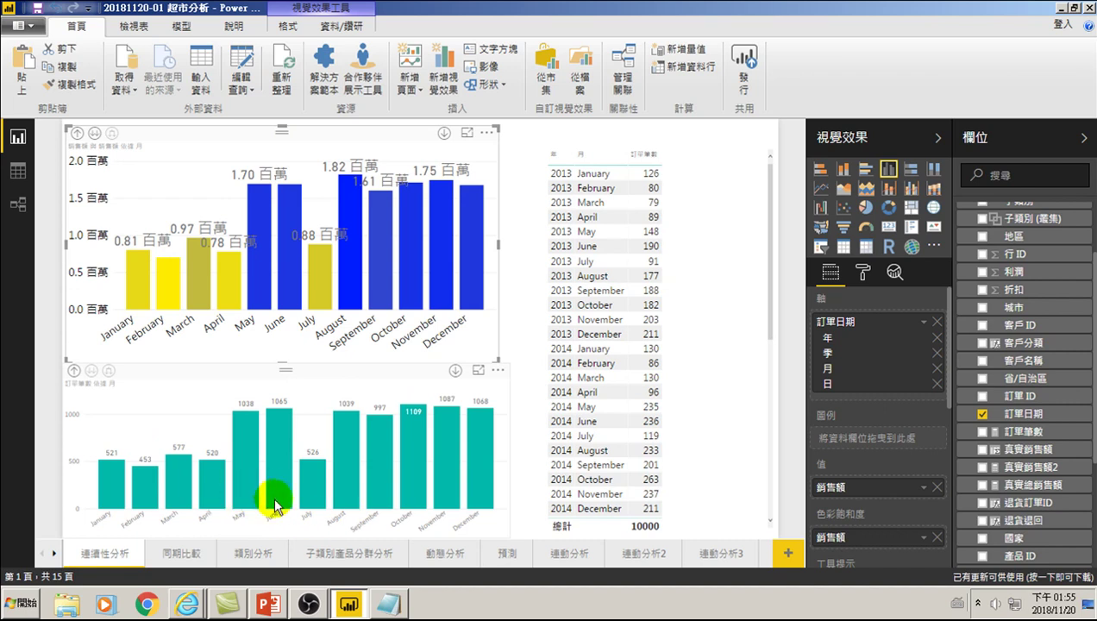
{"action": "left_click", "coordinate": [687, 200]}
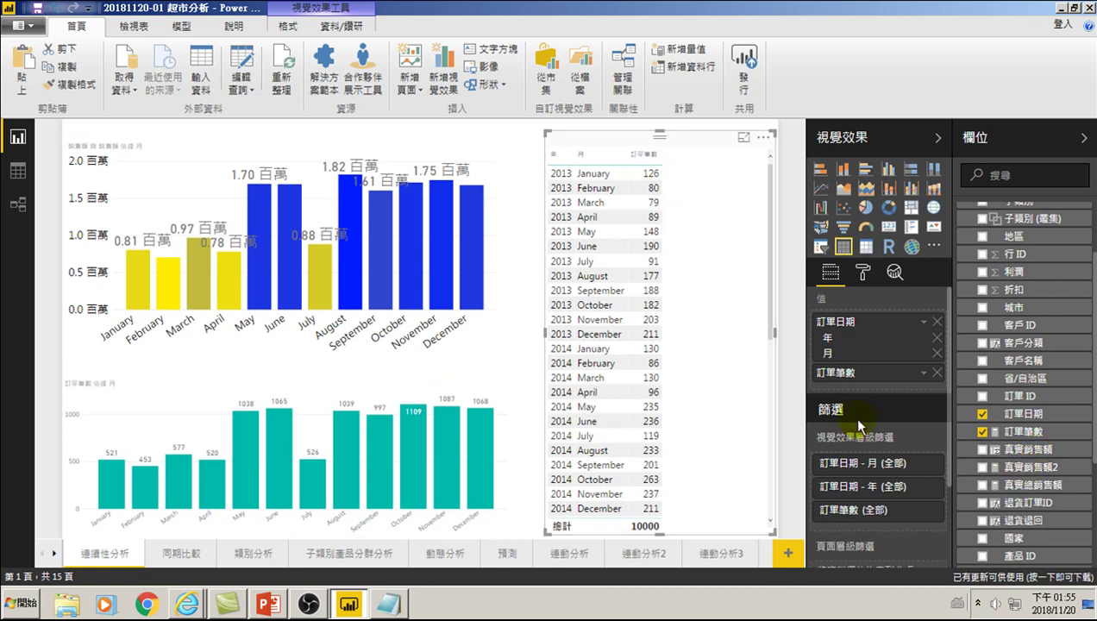
{"action": "left_click_drag", "start_coordinate": [700, 138], "coordinate": [671, 136]}
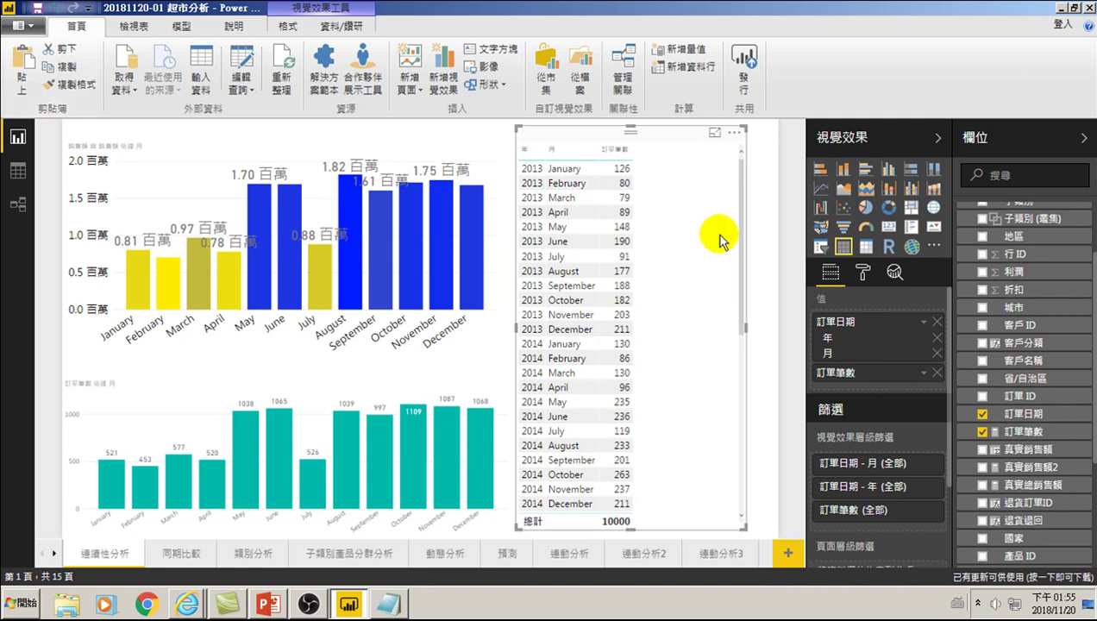
Paste another copy of the order-count table and shorten it.
{"action": "left_click", "coordinate": [24, 69]}
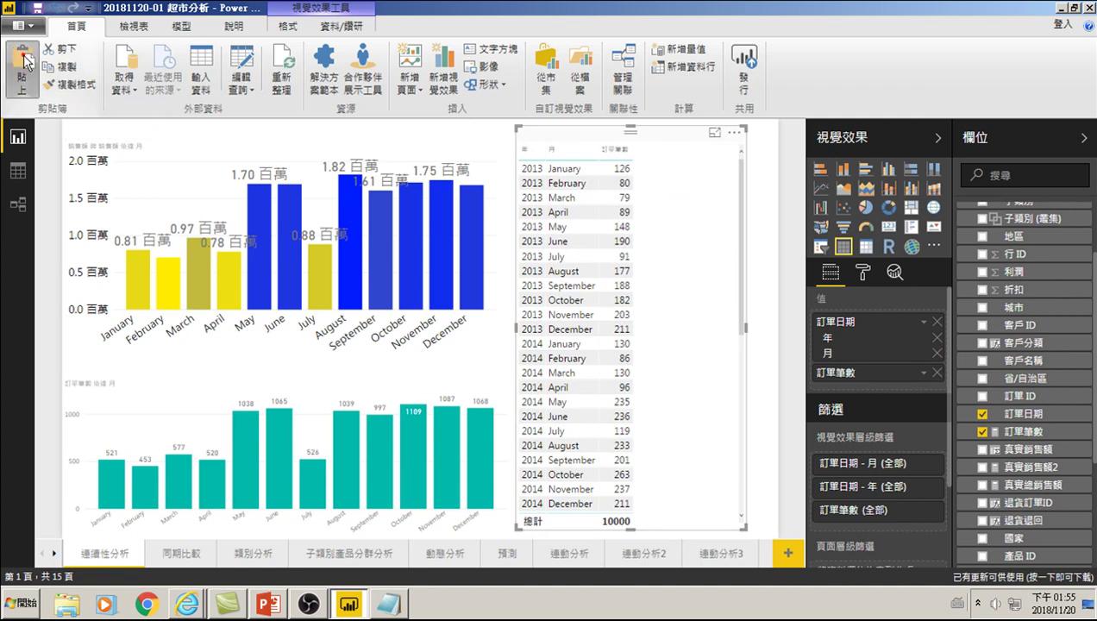
{"action": "mouse_move", "coordinate": [632, 146]}
{"action": "left_mouse_down"}
{"action": "mouse_move", "coordinate": [453, 153]}
{"action": "mouse_move", "coordinate": [709, 127]}
{"action": "left_mouse_up"}
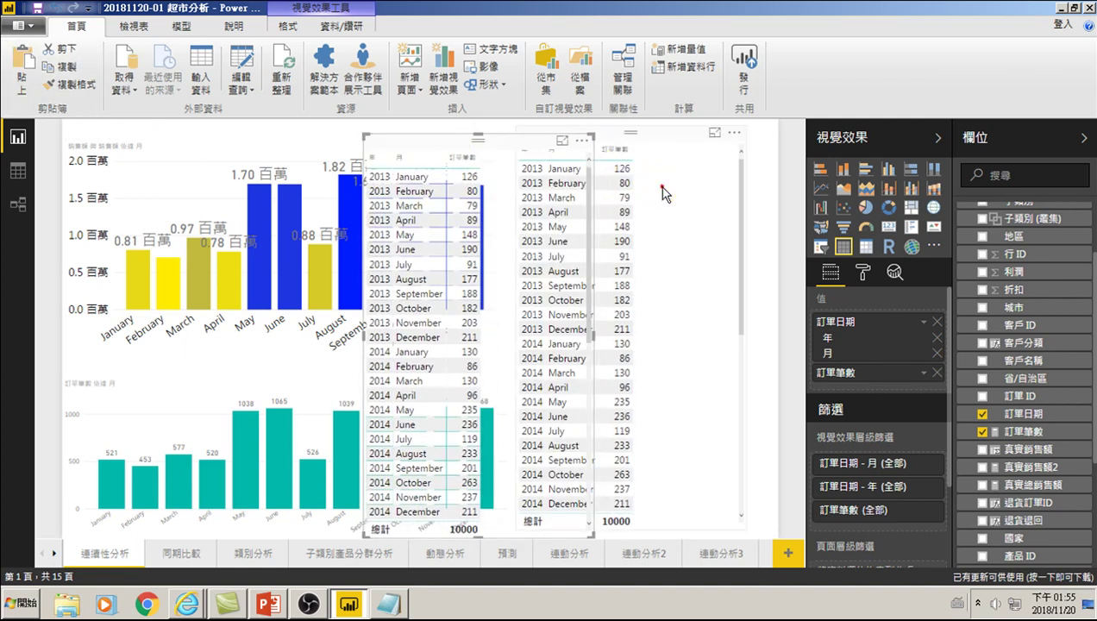
{"action": "left_click_drag", "start_coordinate": [662, 522], "coordinate": [664, 312]}
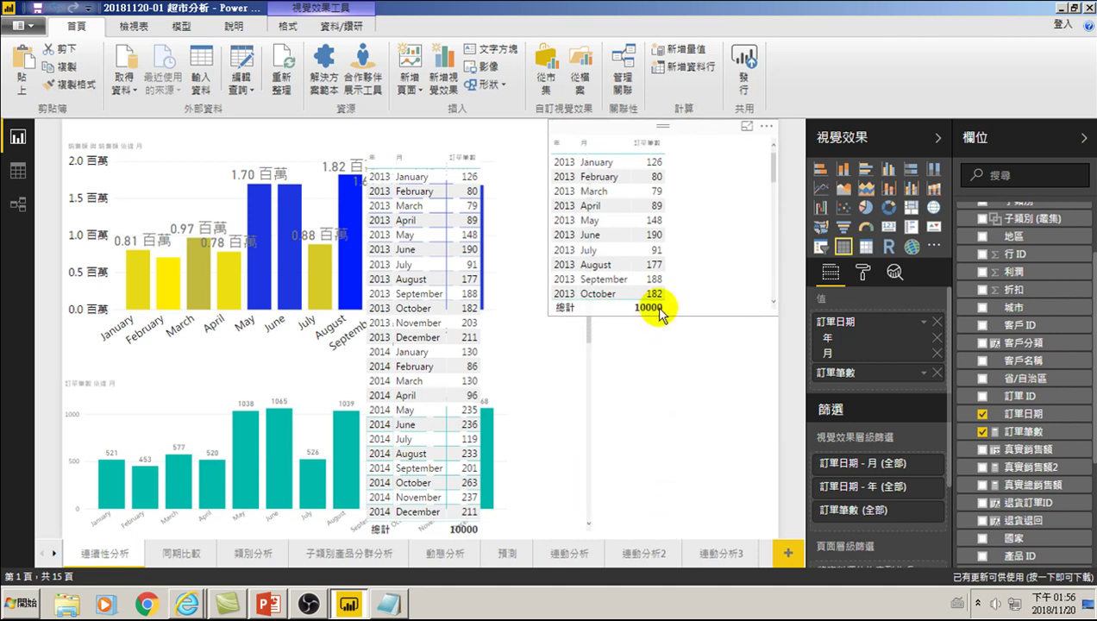
Stack the other table beneath the shortened one and add 銷售額 as a column.
{"action": "left_click", "coordinate": [422, 145]}
{"action": "left_click_drag", "start_coordinate": [423, 145], "coordinate": [573, 145]}
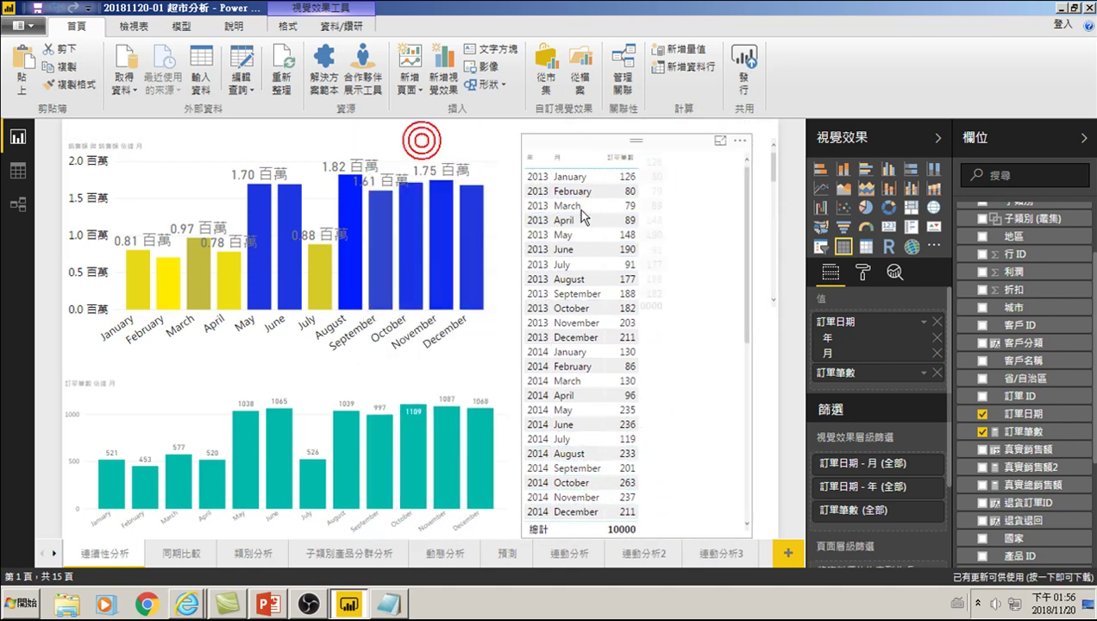
{"action": "left_click_drag", "start_coordinate": [638, 136], "coordinate": [638, 328]}
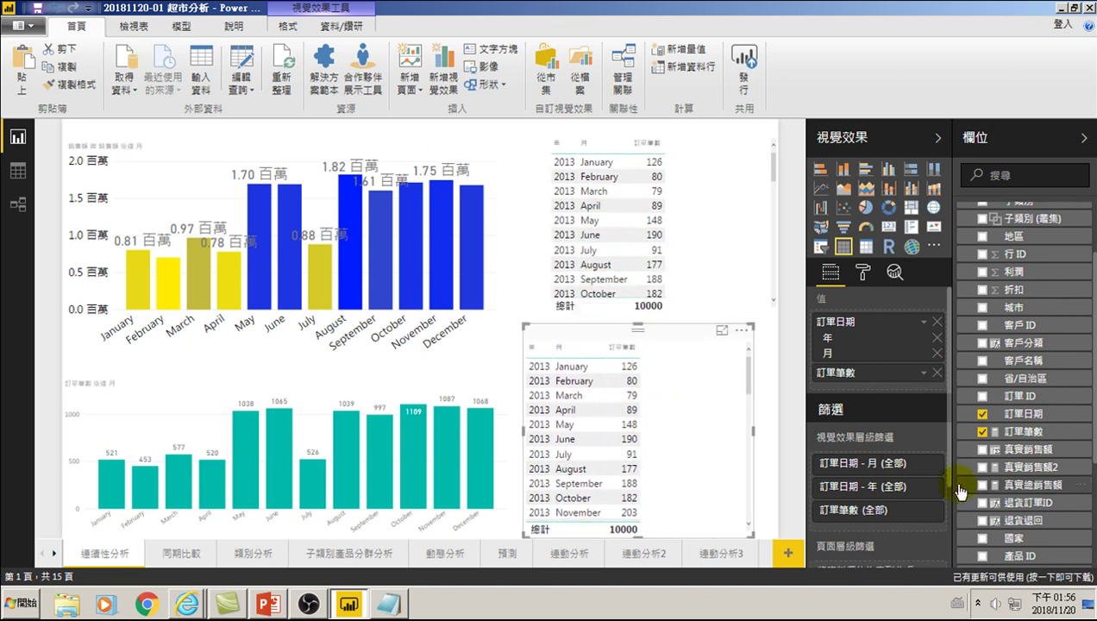
{"action": "left_click_drag", "start_coordinate": [605, 336], "coordinate": [611, 332]}
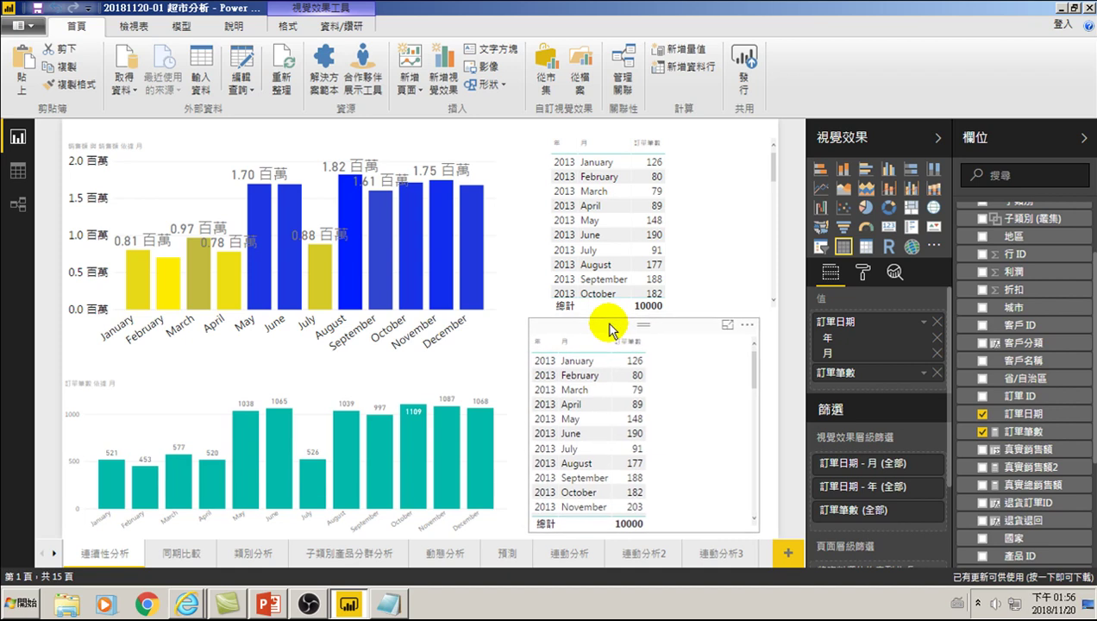
{"action": "scroll", "coordinate": [1020, 535], "scroll_direction": "down", "scroll_amount": 5}
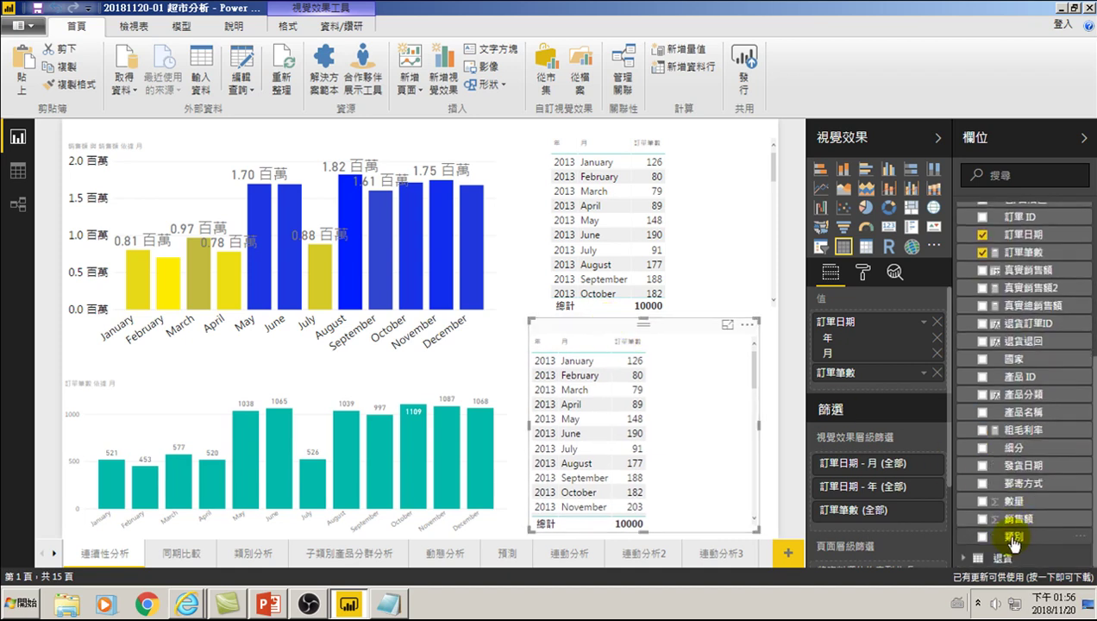
{"action": "left_click", "coordinate": [981, 519]}
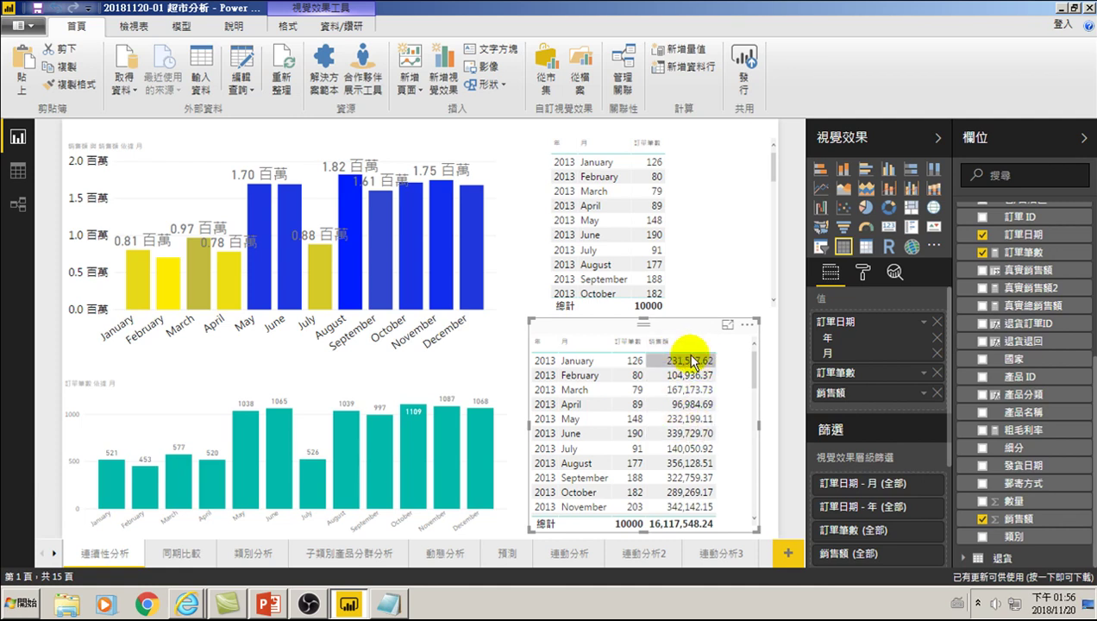
Switch the lower table to a scatter chart with 訂單筆數 on X and 銷售額 on Y.
{"action": "left_click", "coordinate": [841, 210]}
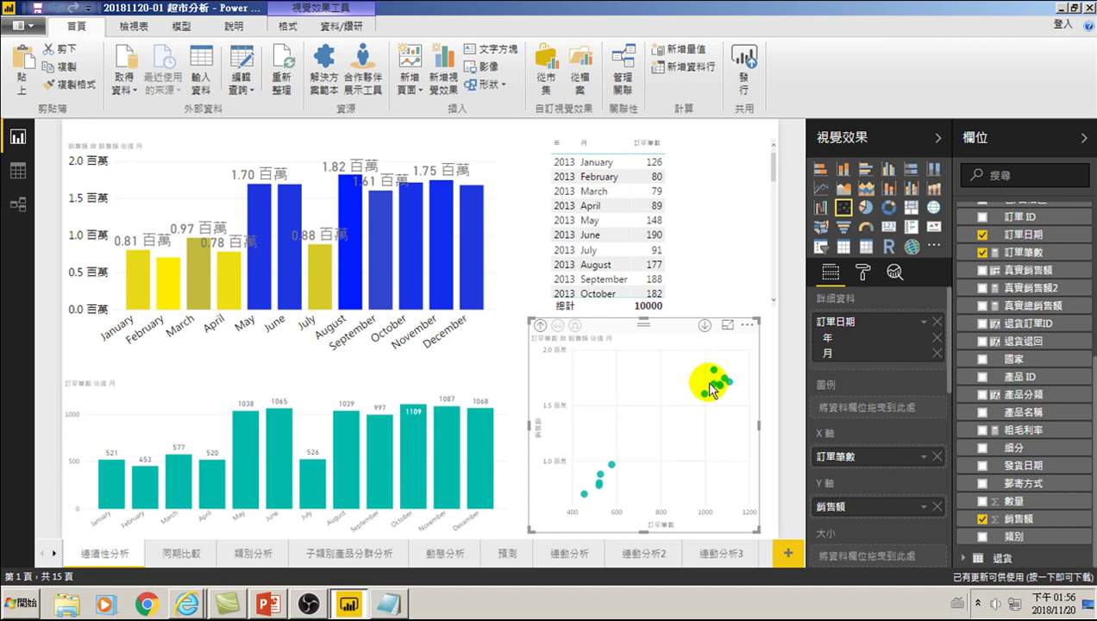
Add a 趨勢線 trend line to the scatter chart from the Analytics pane.
{"action": "left_click", "coordinate": [893, 272]}
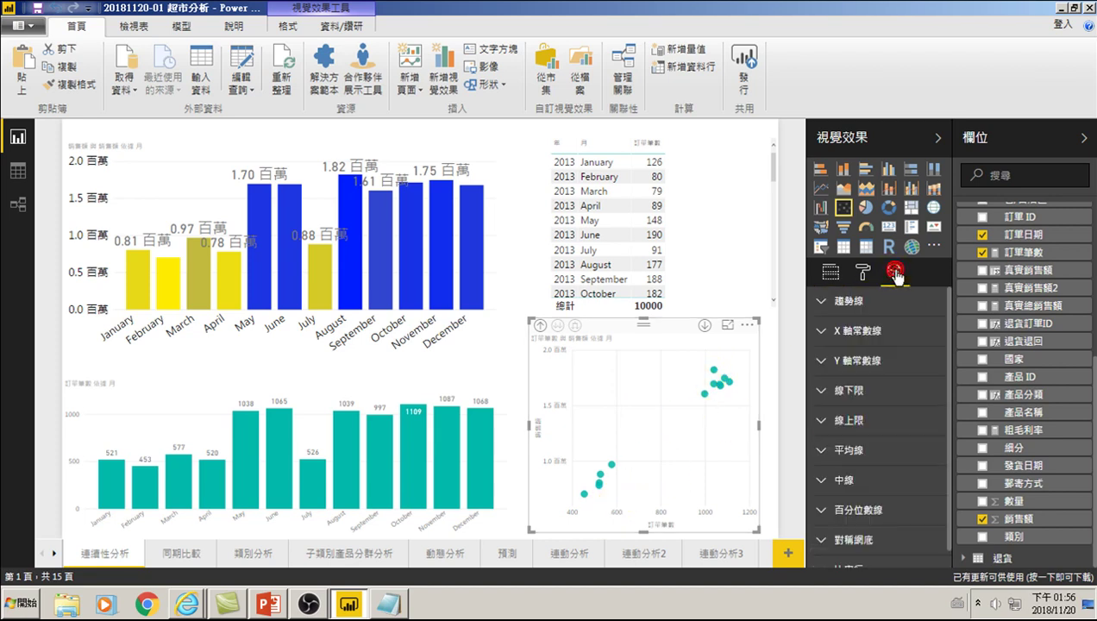
{"action": "left_click", "coordinate": [829, 301]}
{"action": "left_click", "coordinate": [834, 328]}
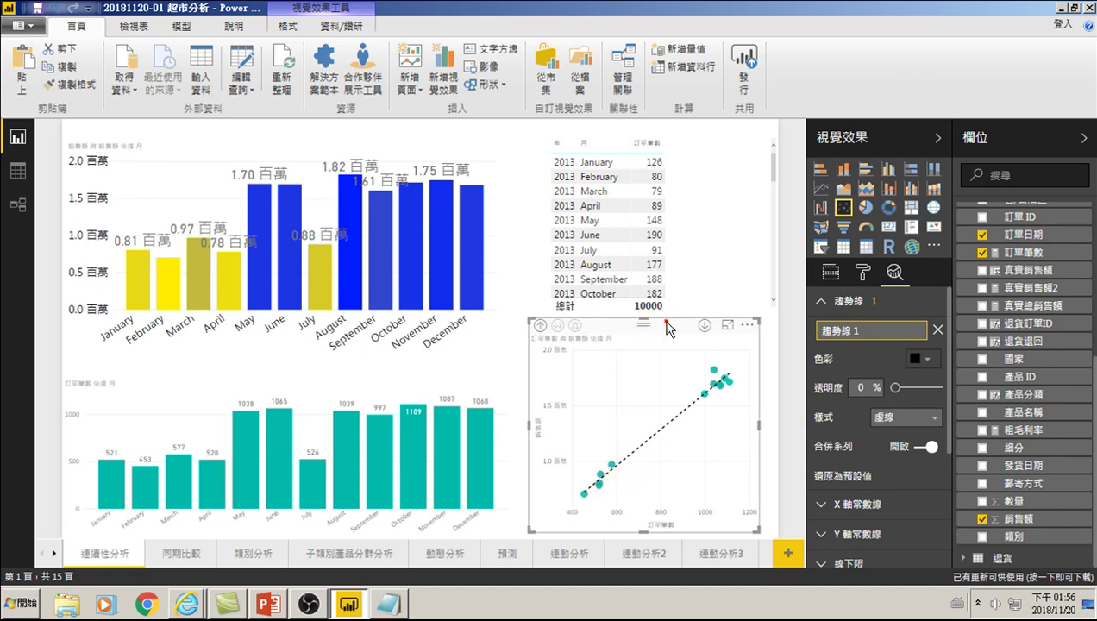
{"action": "left_click", "coordinate": [831, 273]}
{"action": "scroll", "coordinate": [862, 435], "scroll_direction": "down", "scroll_amount": 2}
{"action": "scroll", "coordinate": [835, 405], "scroll_direction": "up", "scroll_amount": 1}
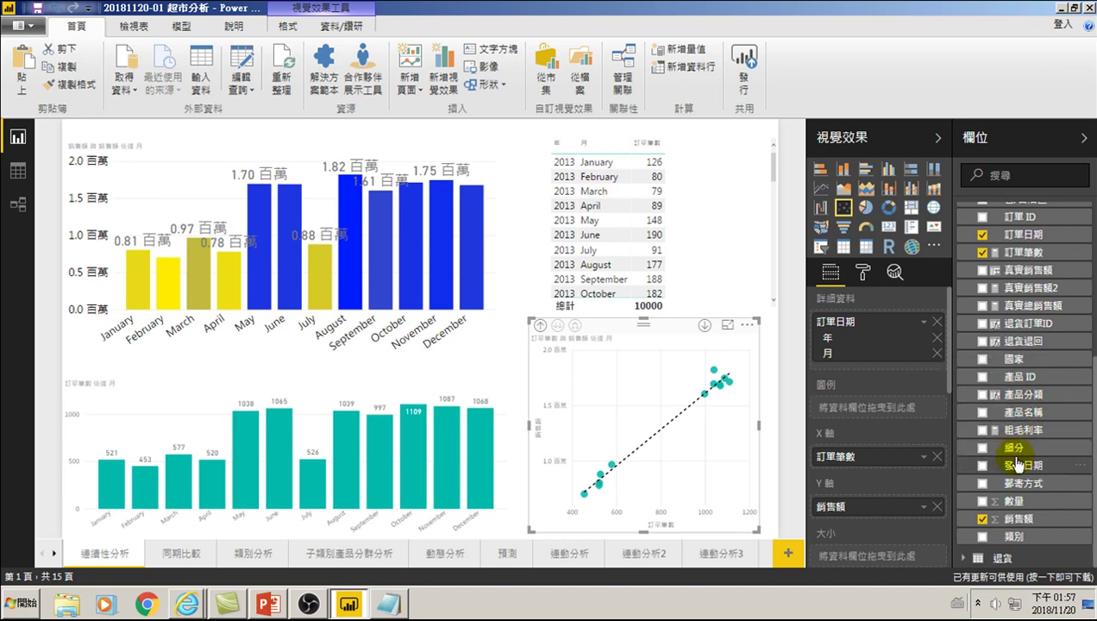
{"action": "scroll", "coordinate": [1019, 463], "scroll_direction": "up", "scroll_amount": 1}
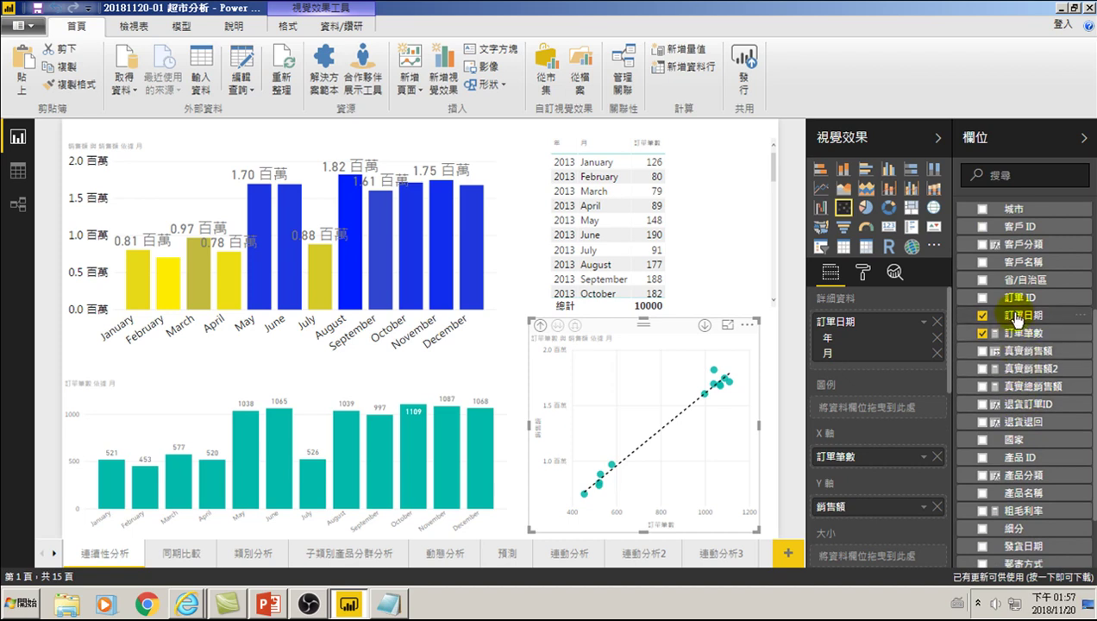
{"action": "scroll", "coordinate": [1014, 297], "scroll_direction": "up", "scroll_amount": 1}
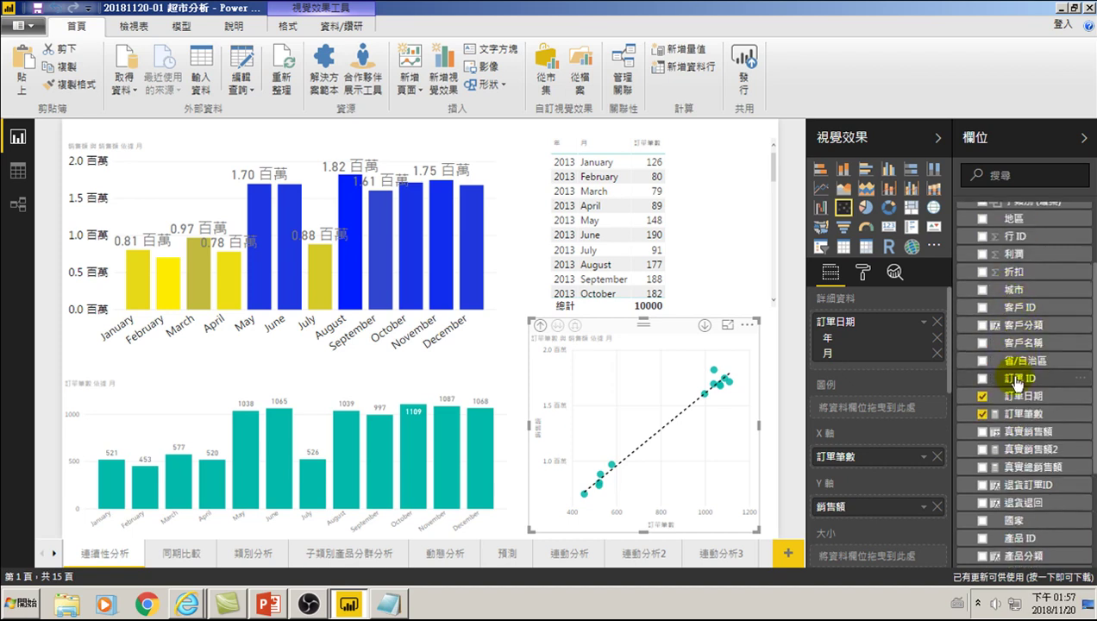
{"action": "left_click_drag", "start_coordinate": [1018, 400], "coordinate": [879, 416]}
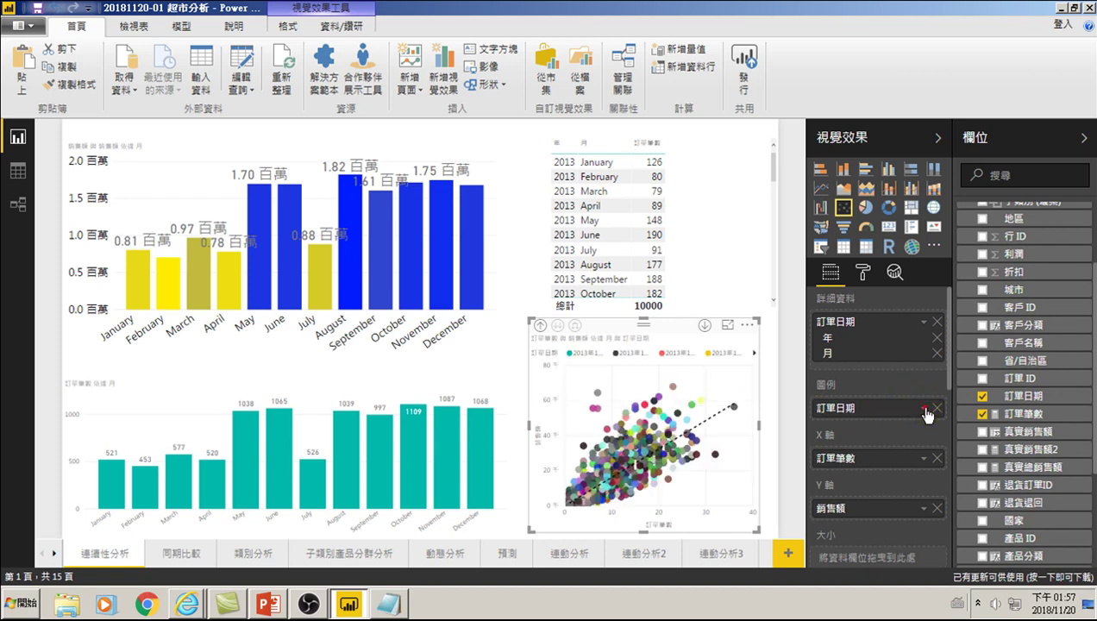
{"action": "left_click", "coordinate": [923, 408]}
{"action": "left_click", "coordinate": [949, 509]}
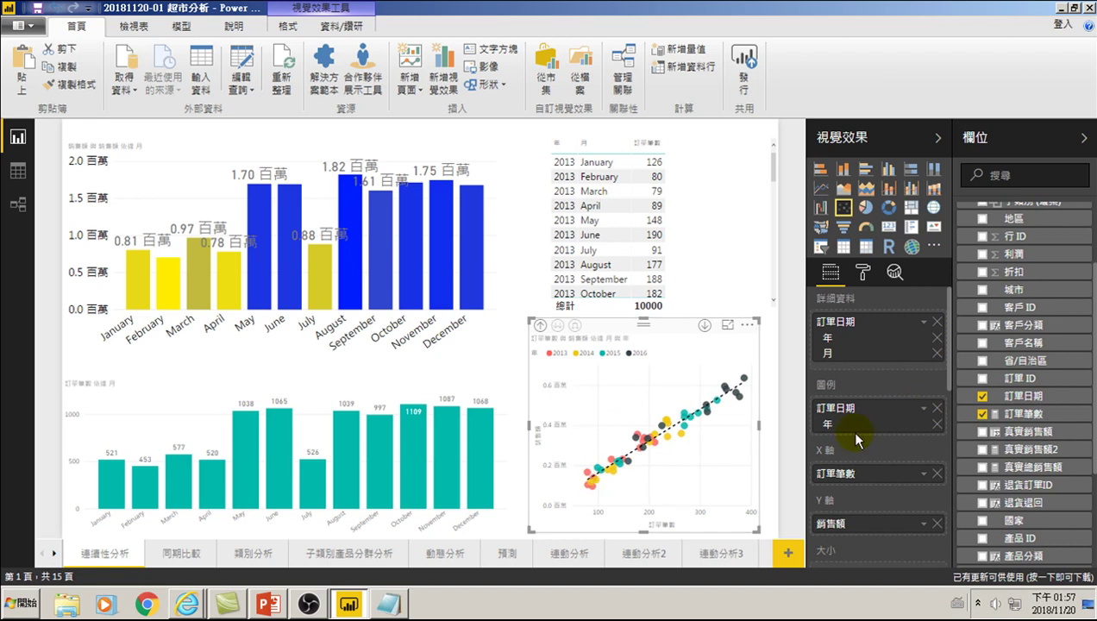
{"action": "scroll", "coordinate": [833, 448], "scroll_direction": "down", "scroll_amount": 3}
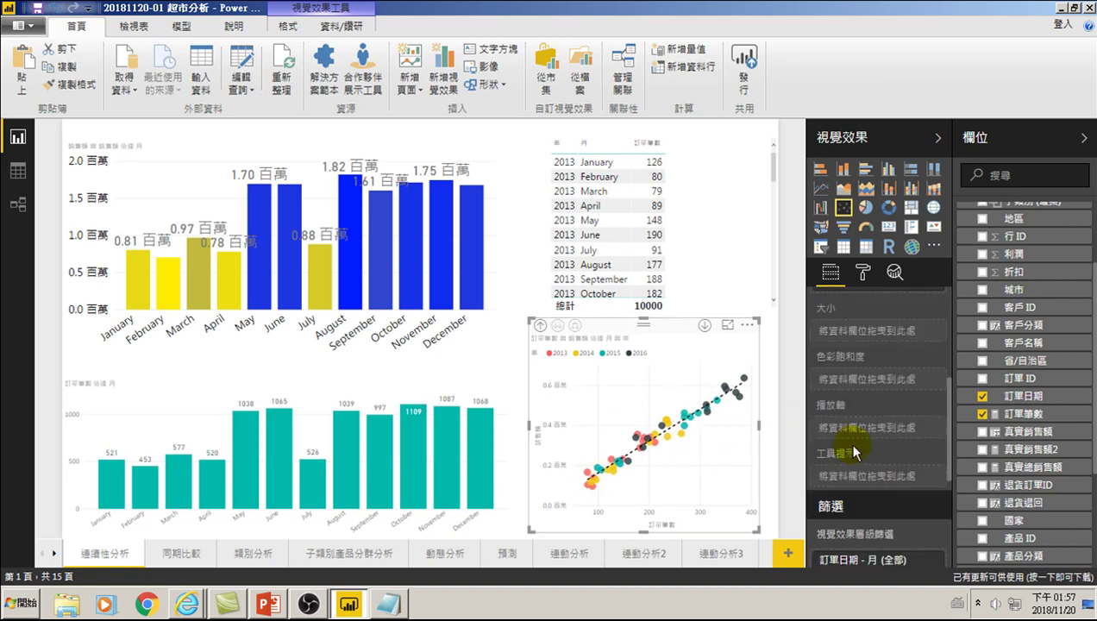
{"action": "scroll", "coordinate": [851, 457], "scroll_direction": "up", "scroll_amount": 3}
{"action": "scroll", "coordinate": [849, 455], "scroll_direction": "down", "scroll_amount": 2}
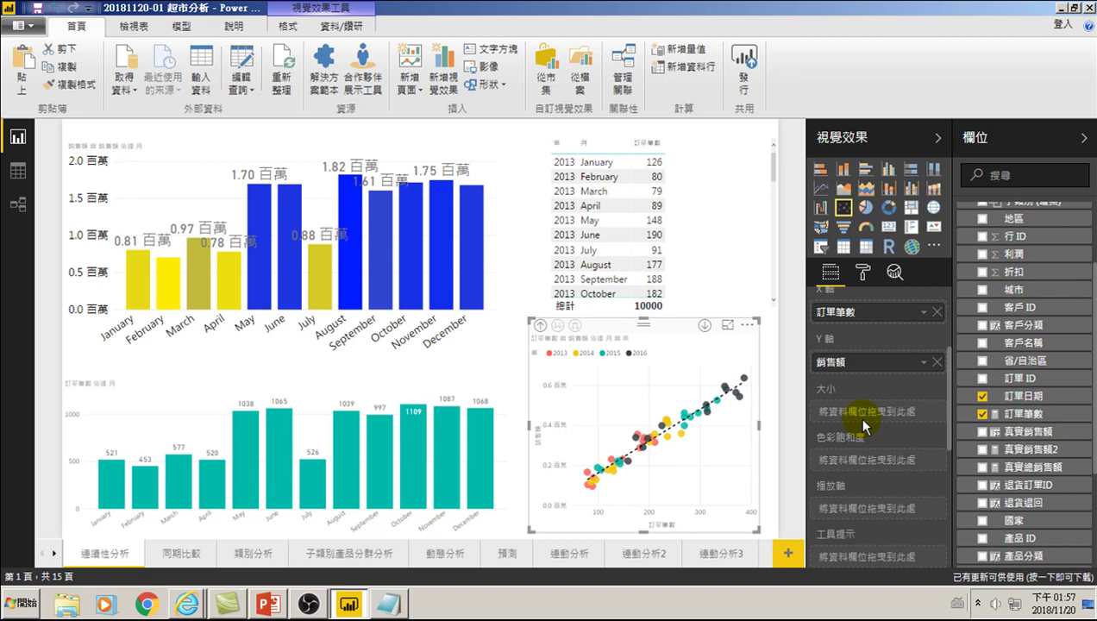
{"action": "scroll", "coordinate": [883, 412], "scroll_direction": "up", "scroll_amount": 4}
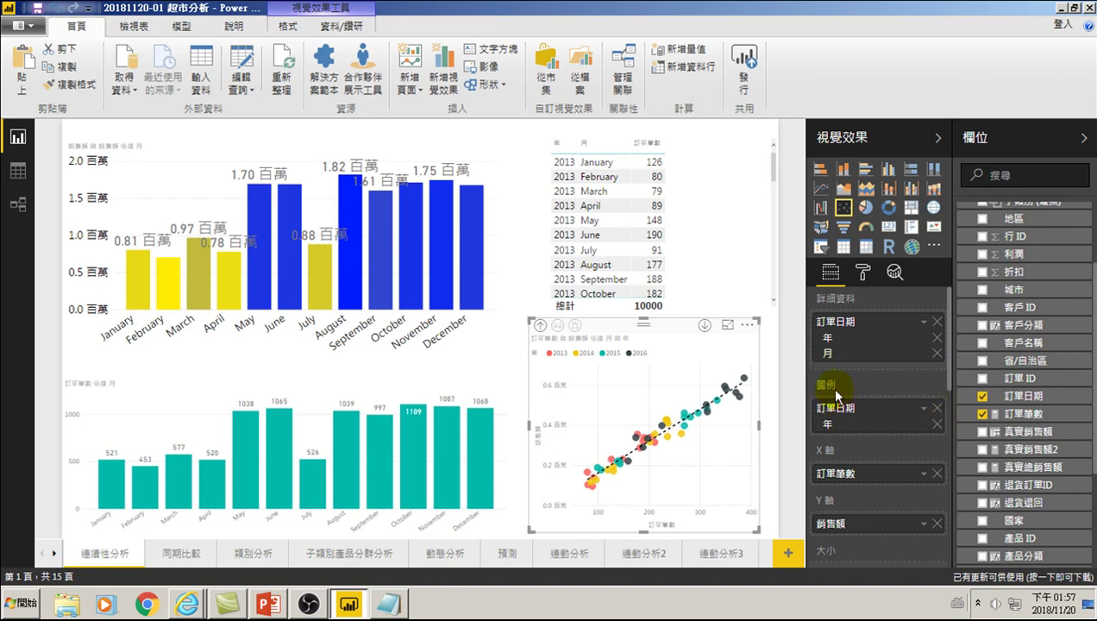
{"action": "left_click", "coordinate": [936, 407]}
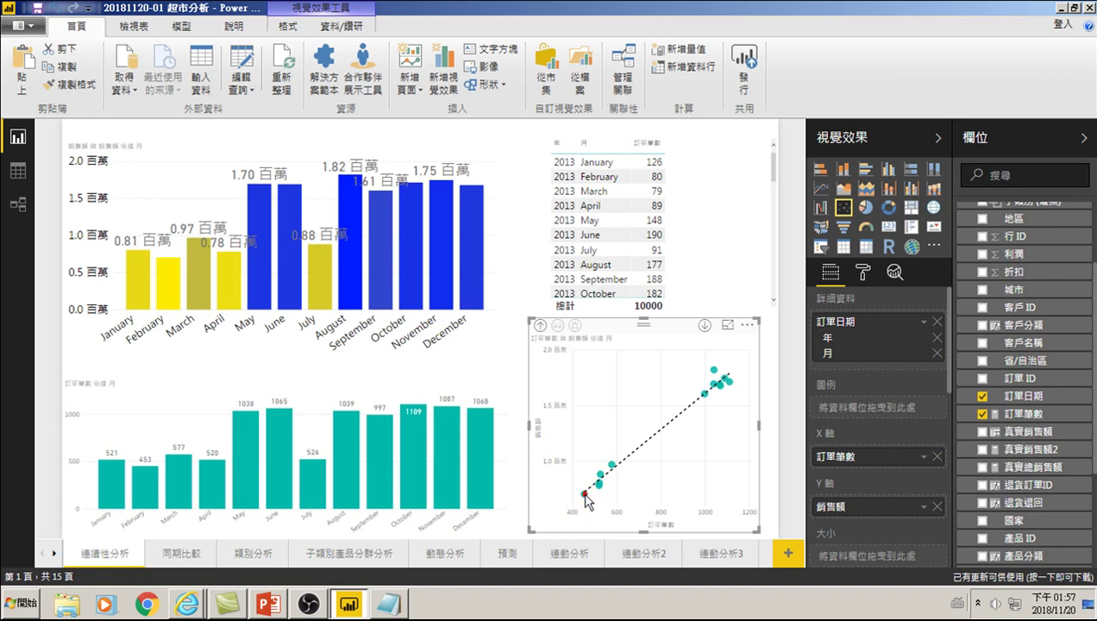
Cross-filter the other visuals by selecting the February, April and January scatter points.
{"action": "left_click", "coordinate": [584, 495]}
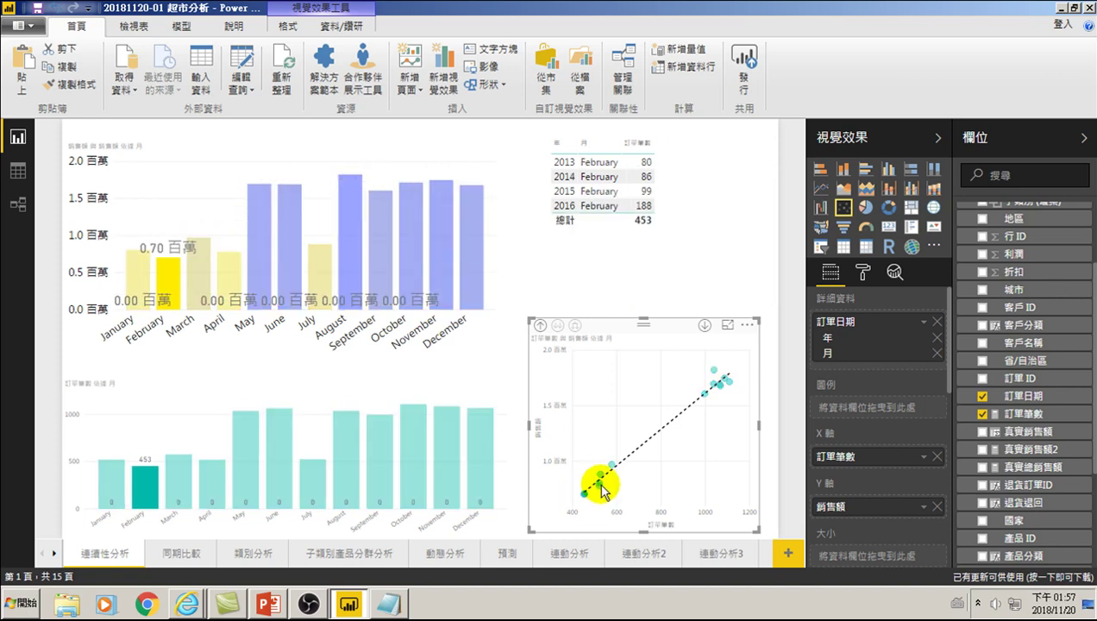
{"action": "left_click", "coordinate": [599, 481]}
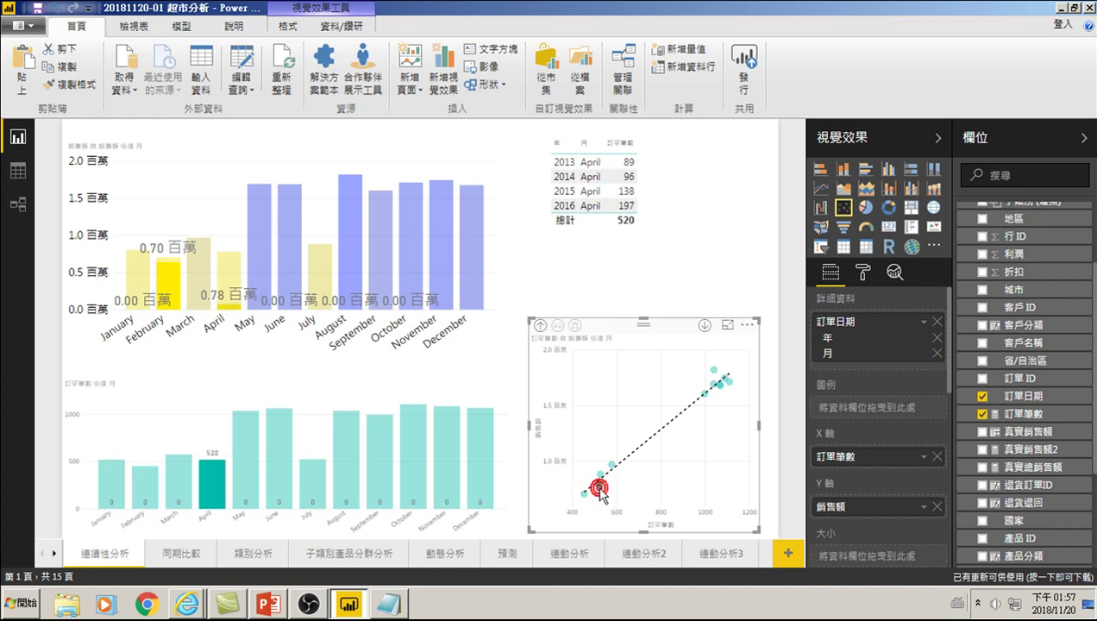
{"action": "left_click", "coordinate": [599, 484]}
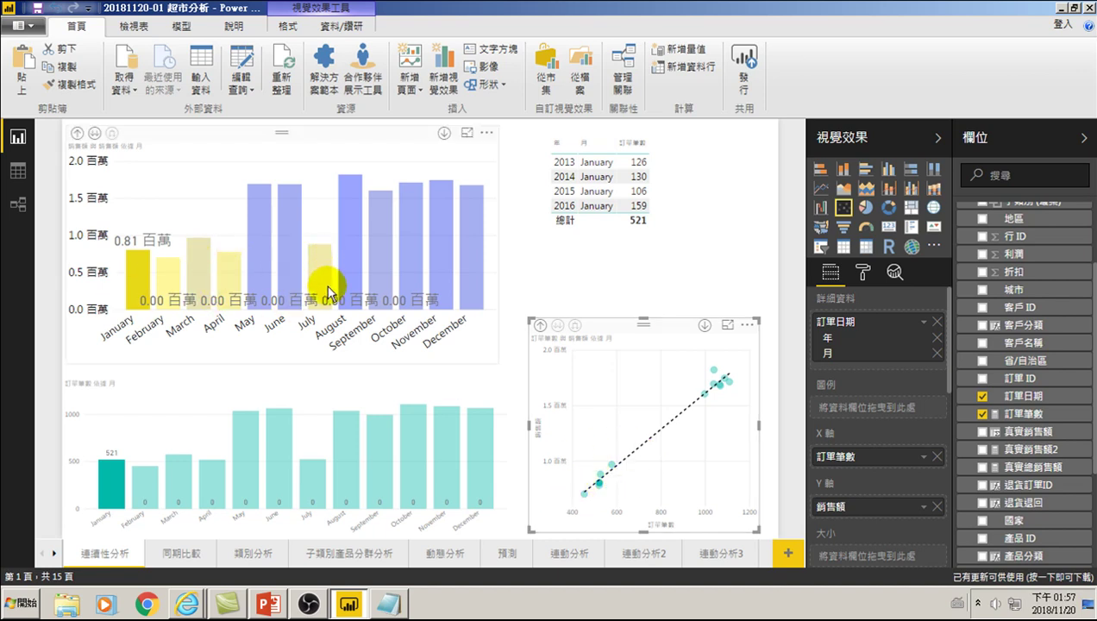
{"action": "left_click", "coordinate": [599, 487]}
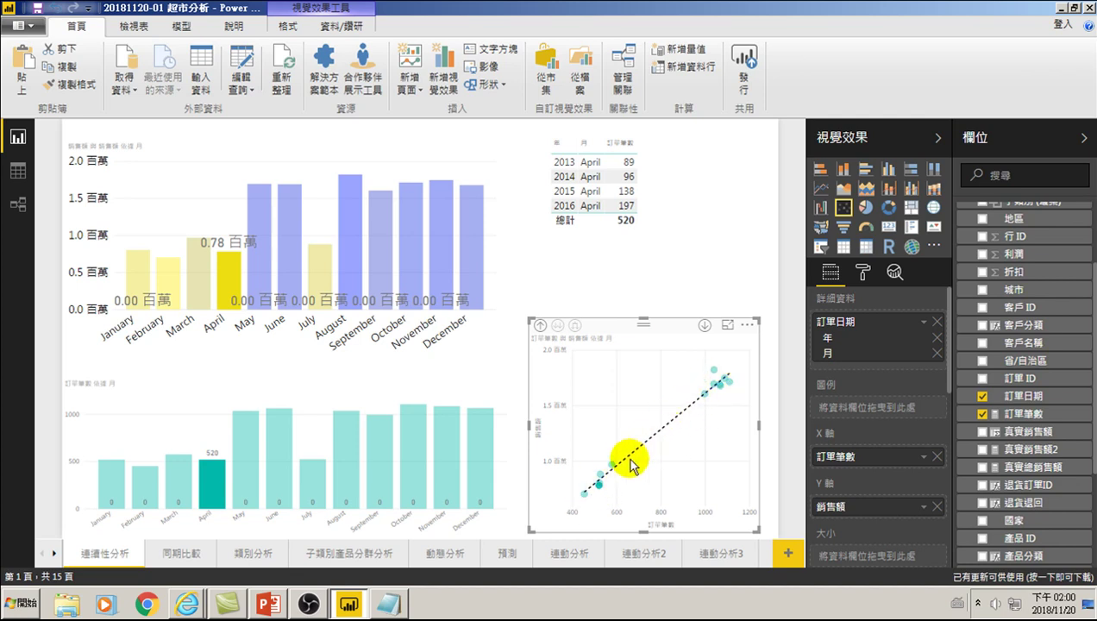
Cross-filter to August, then clear it by selecting the bar chart and order-count table.
{"action": "left_click", "coordinate": [715, 371]}
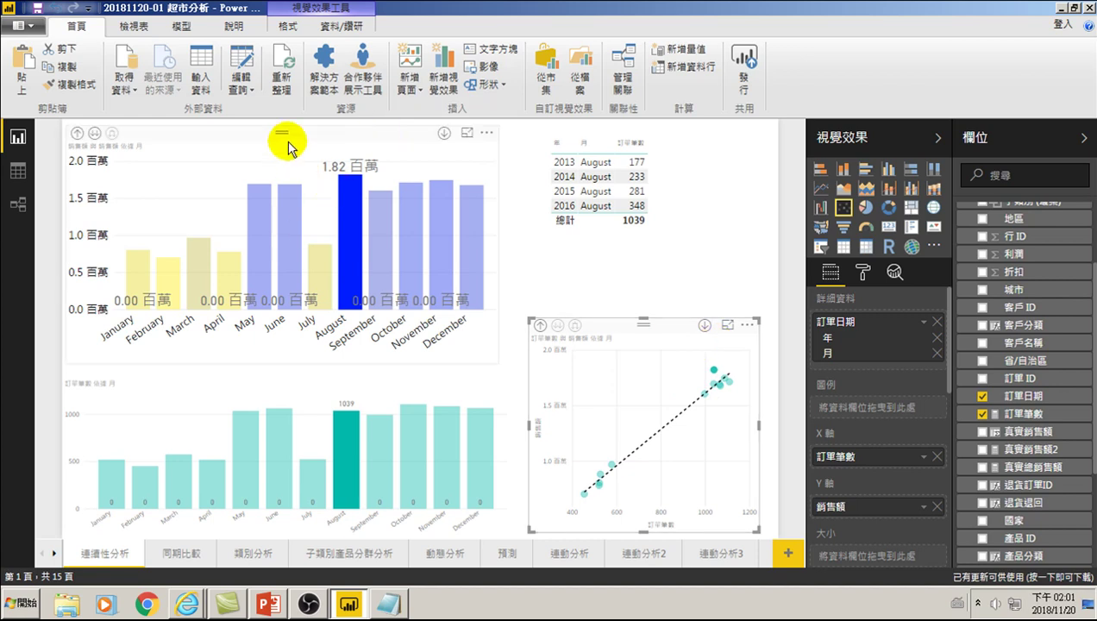
{"action": "left_click", "coordinate": [286, 173]}
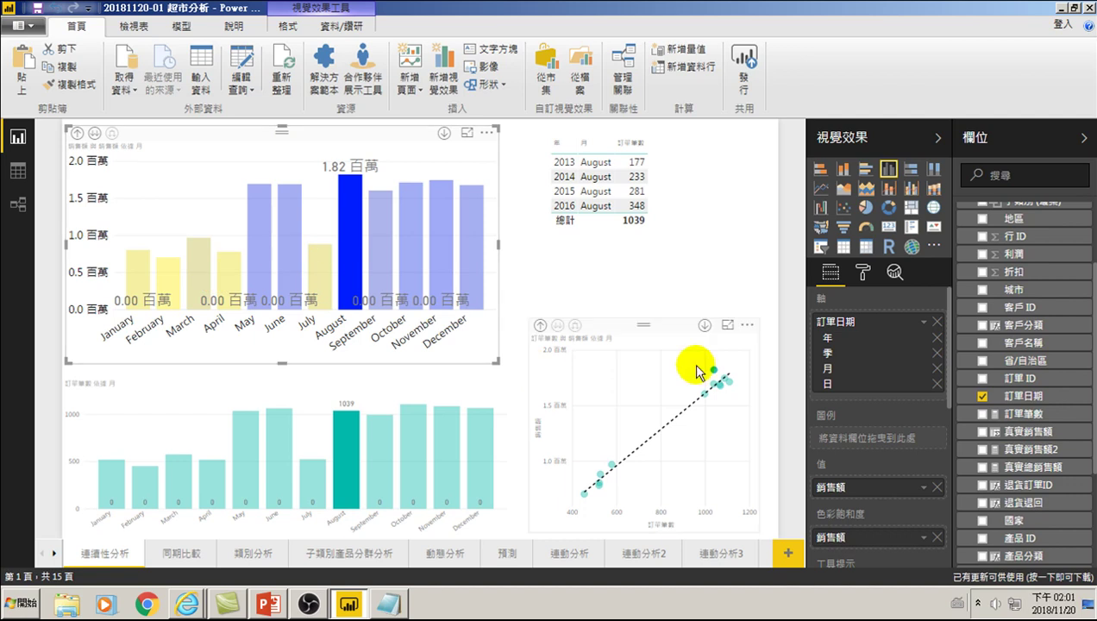
{"action": "left_click", "coordinate": [686, 195]}
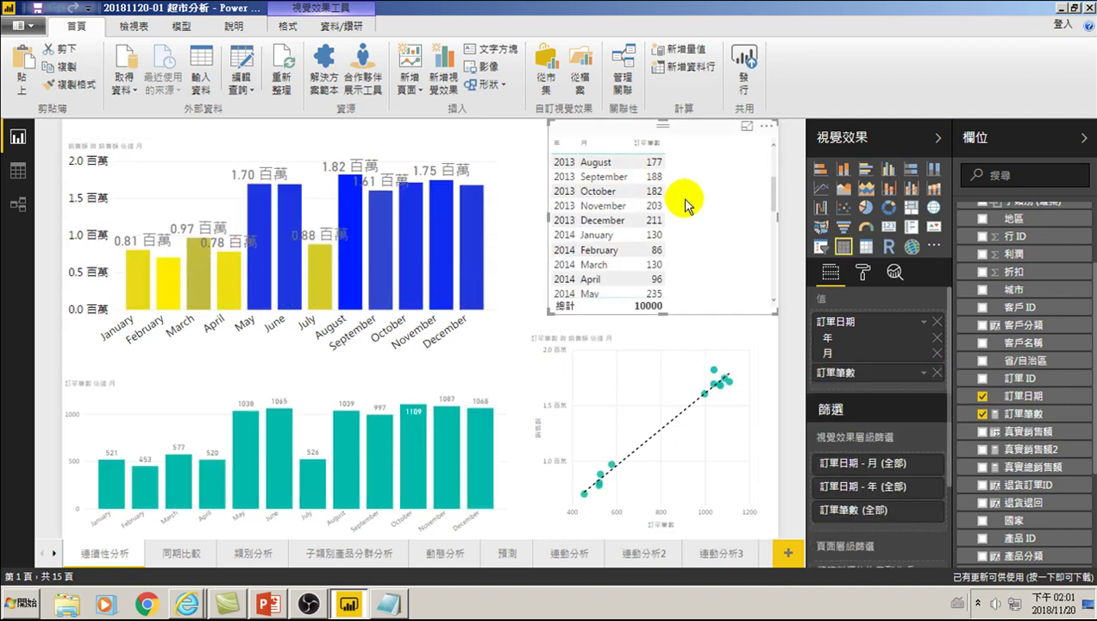